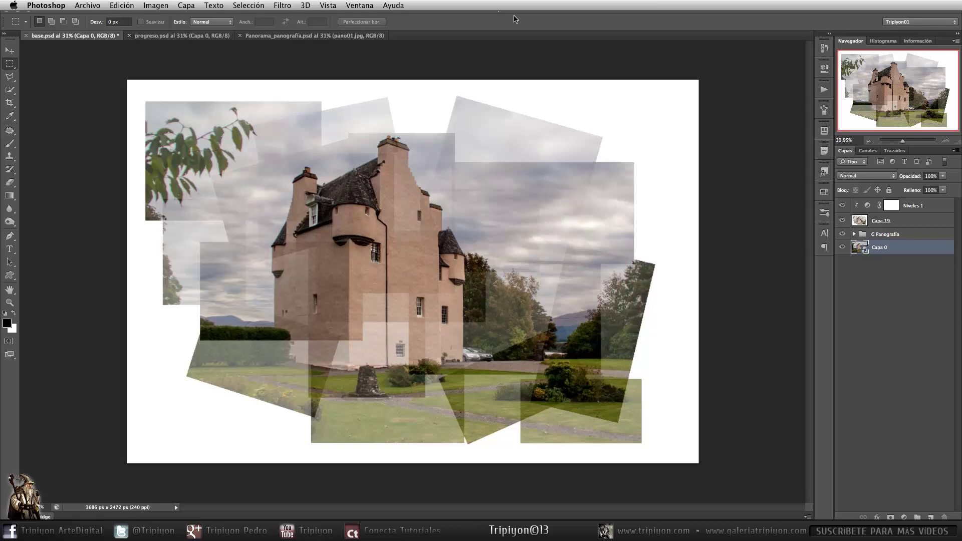
Review the pano01–pano06 source thumbnails in Mini Bridge, then hide the browser
{"action": "left_click", "coordinate": [348, 37]}
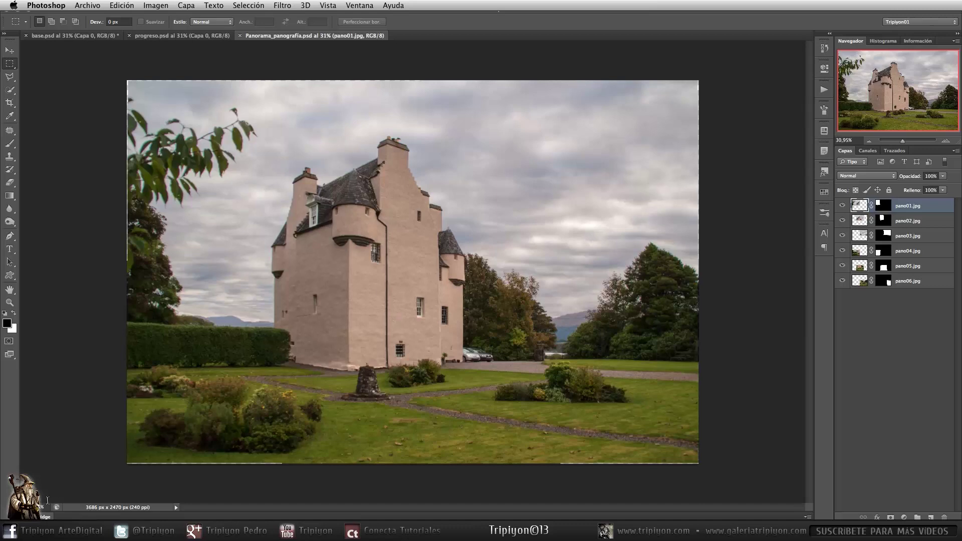
{"action": "left_click", "coordinate": [44, 516]}
{"action": "left_click_drag", "start_coordinate": [394, 508], "coordinate": [77, 470]}
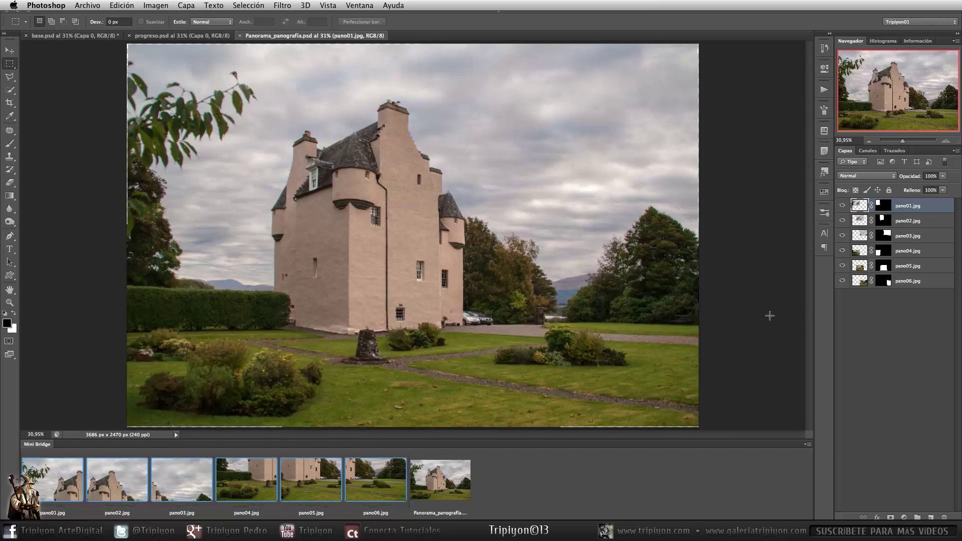
{"action": "double_click", "coordinate": [36, 445]}
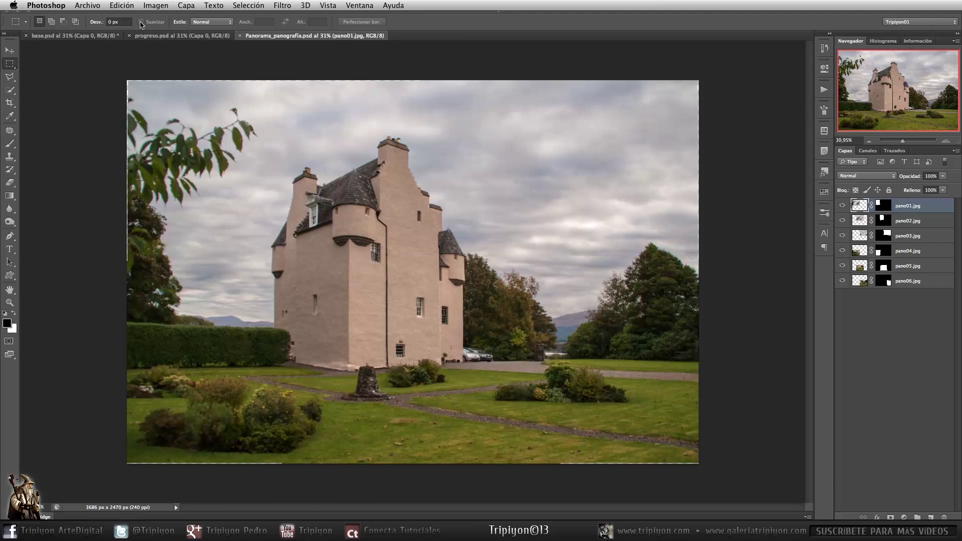
Close the panorama document and switch to progreso.psd
{"action": "left_click", "coordinate": [95, 36]}
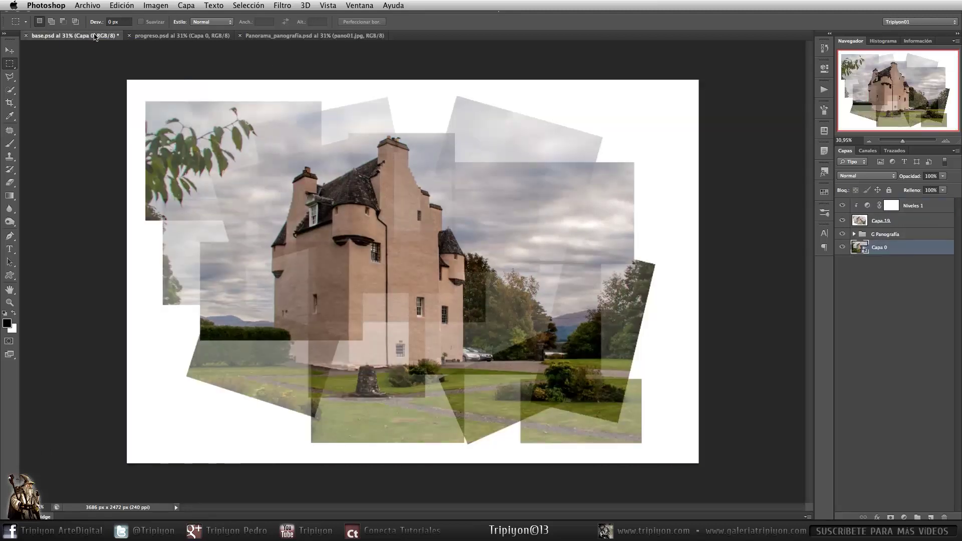
{"action": "left_click", "coordinate": [309, 36]}
{"action": "key", "text": "ctrl+w"}
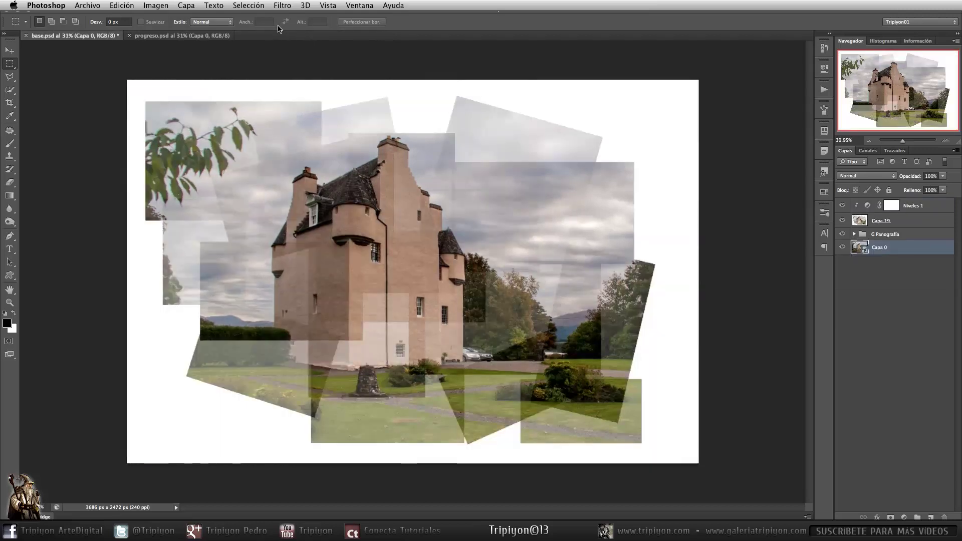
{"action": "left_click", "coordinate": [218, 35]}
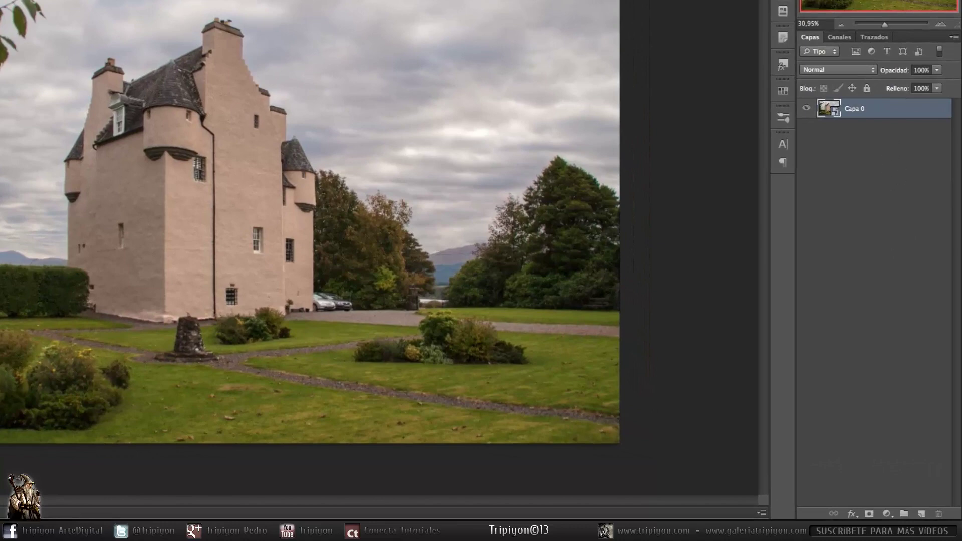
Create a layer group named 'G Panografía' above Capa 0
{"action": "left_click", "coordinate": [904, 514]}
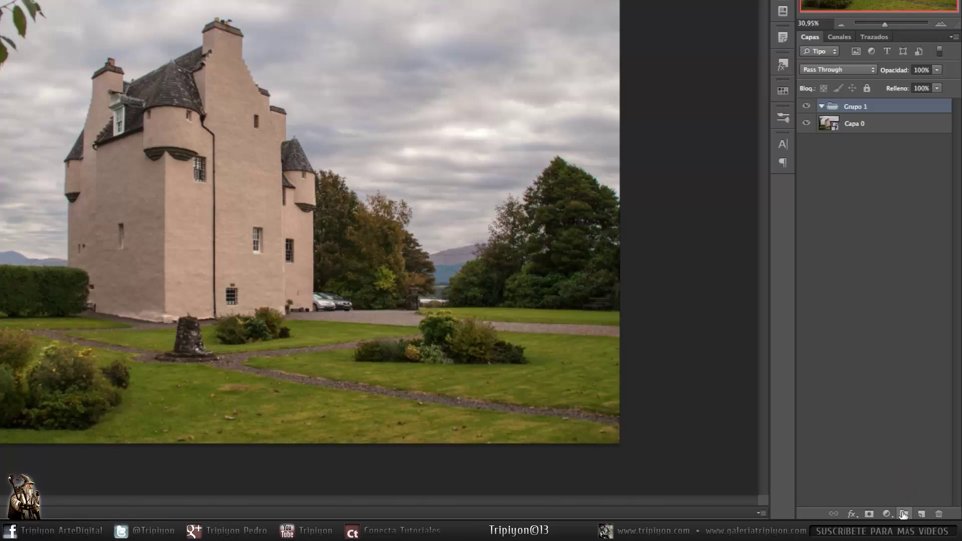
{"action": "double_click", "coordinate": [857, 107]}
{"action": "type", "text": "G Panografía"}
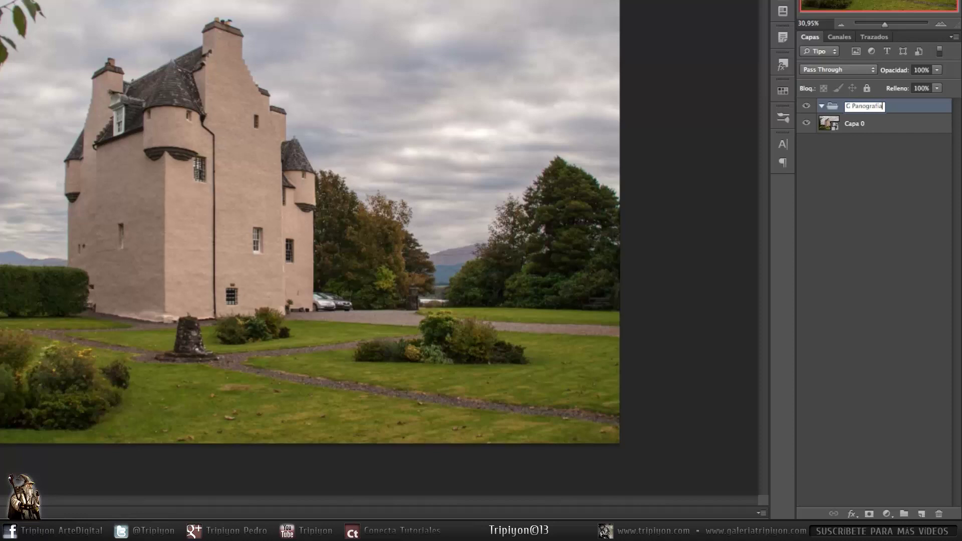
{"action": "key", "text": "Return"}
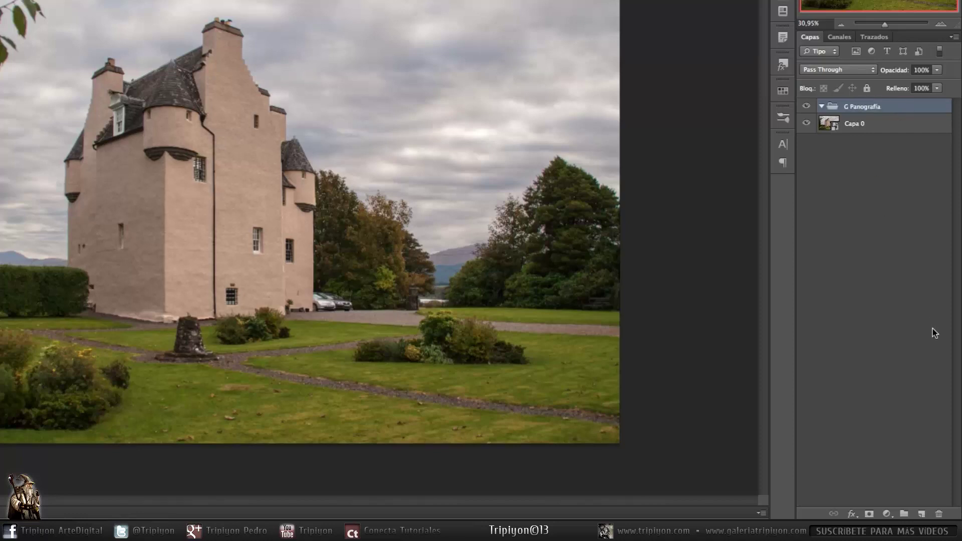
Add an empty layer named 'Base' inside the group
{"action": "left_click", "coordinate": [922, 514]}
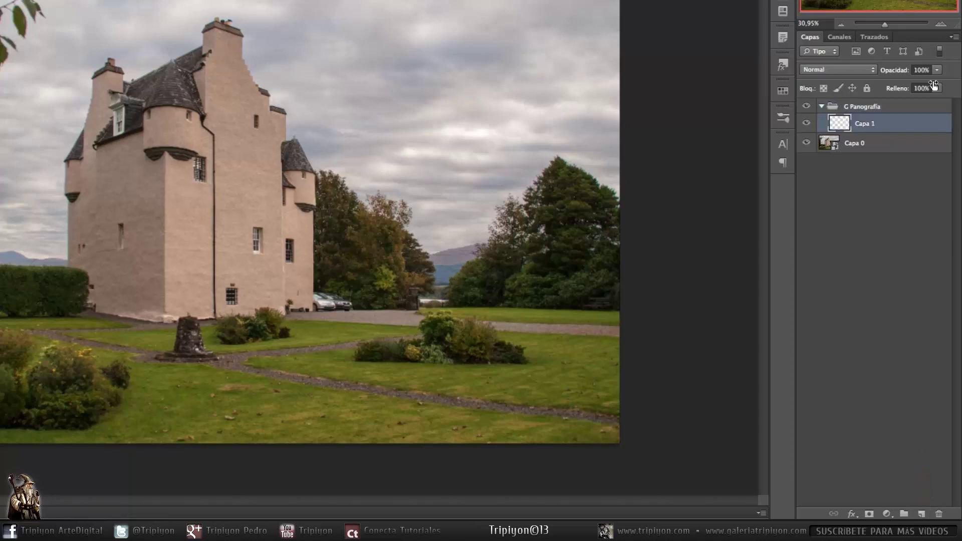
{"action": "double_click", "coordinate": [865, 123]}
{"action": "type", "text": "Base"}
{"action": "key", "text": "Return"}
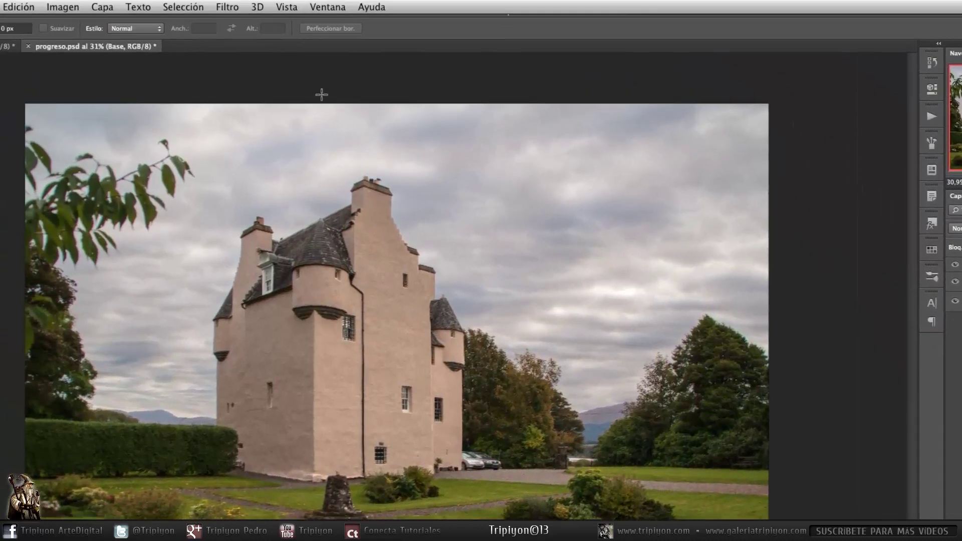
Fill Base with white, then hide G Panografía and make Capa 0 active
{"action": "left_click", "coordinate": [19, 7]}
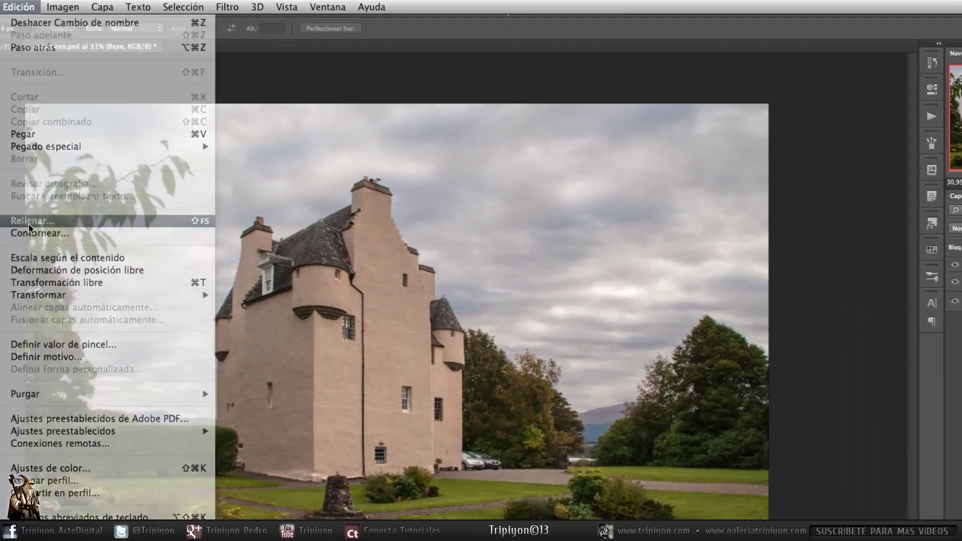
{"action": "left_click", "coordinate": [29, 221]}
{"action": "left_click", "coordinate": [501, 280]}
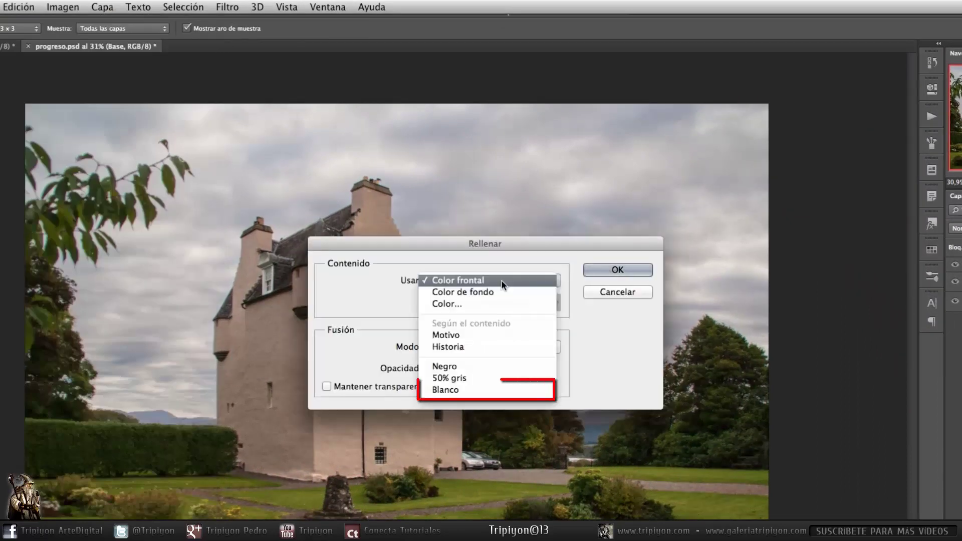
{"action": "left_click", "coordinate": [485, 389]}
{"action": "left_click", "coordinate": [618, 270]}
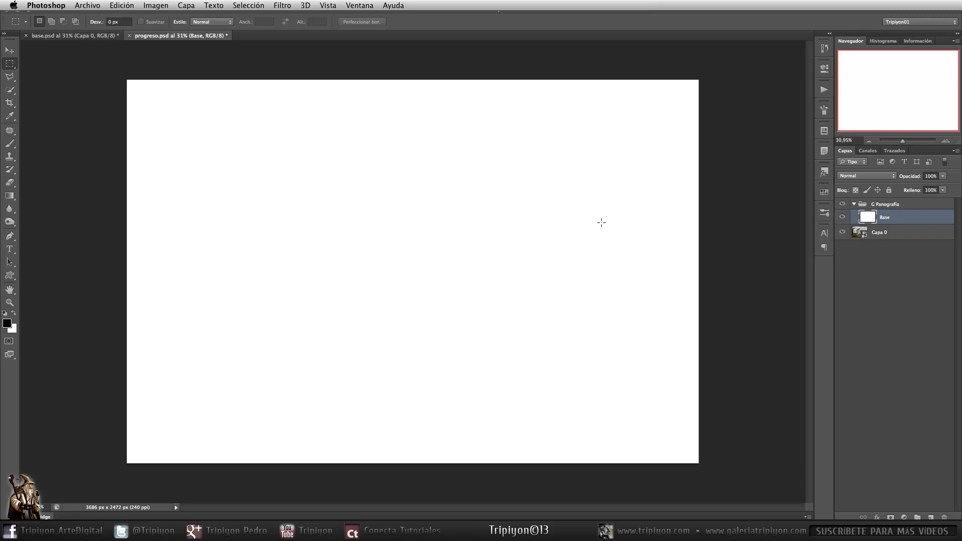
{"action": "left_click", "coordinate": [842, 205]}
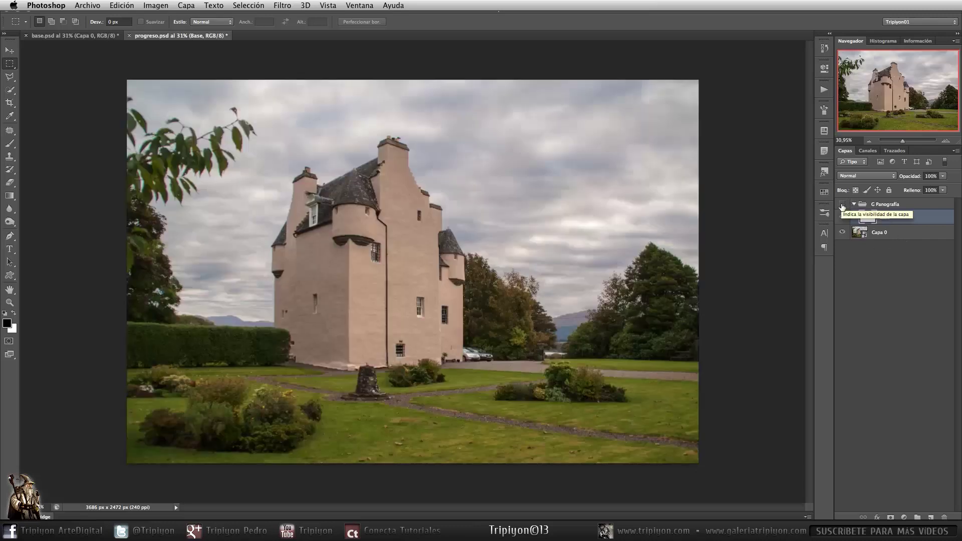
{"action": "left_click", "coordinate": [897, 233]}
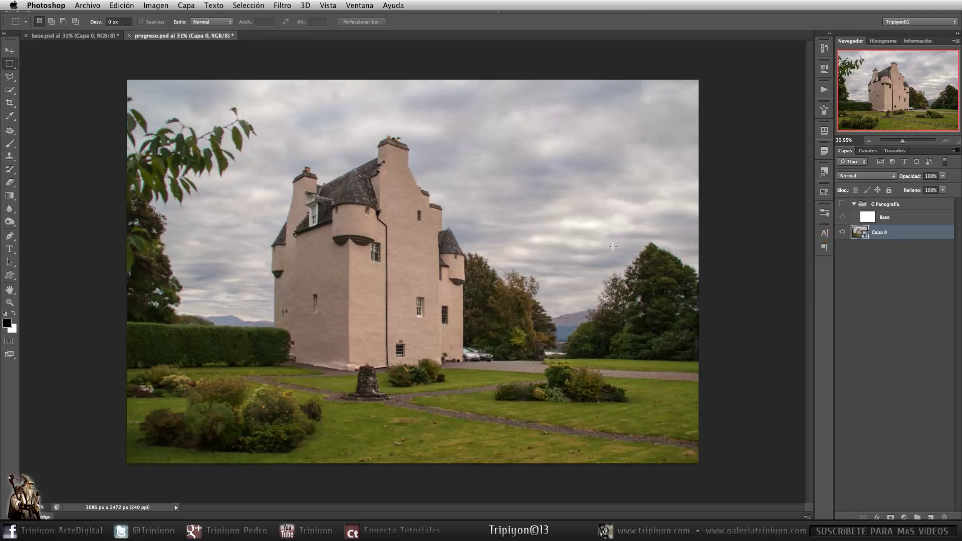
Copy a rectangle of the castle's upper tower from Capa 0 and paste it above Base as Capa 1
{"action": "key", "text": "m"}
{"action": "left_click", "coordinate": [276, 168]}
{"action": "left_click_drag", "start_coordinate": [275, 168], "coordinate": [435, 254]}
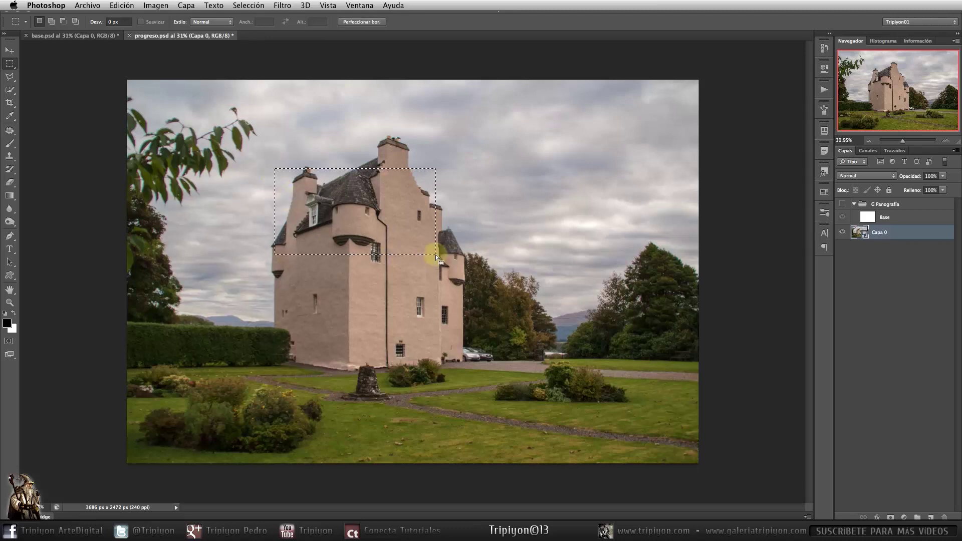
{"action": "key", "text": "ctrl+c"}
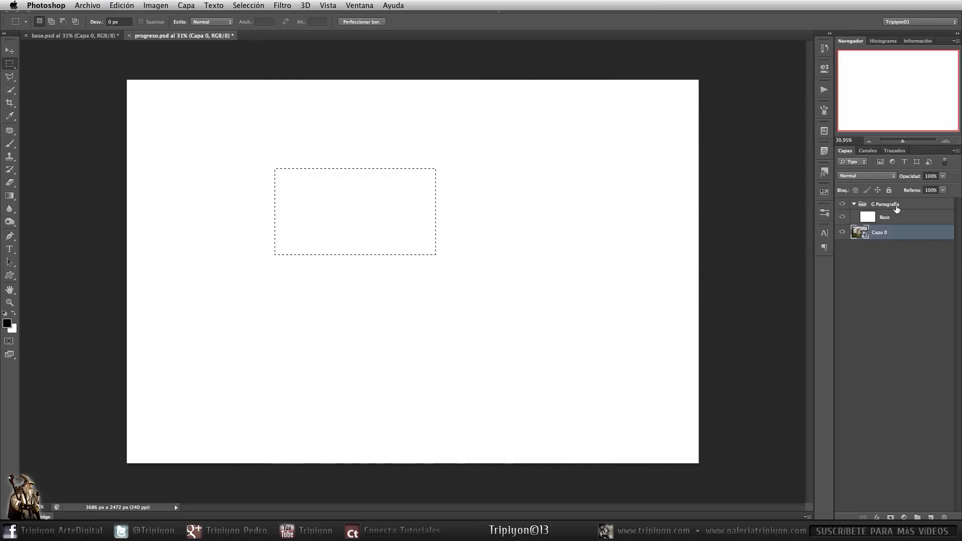
{"action": "left_click", "coordinate": [842, 204]}
{"action": "left_click", "coordinate": [900, 217]}
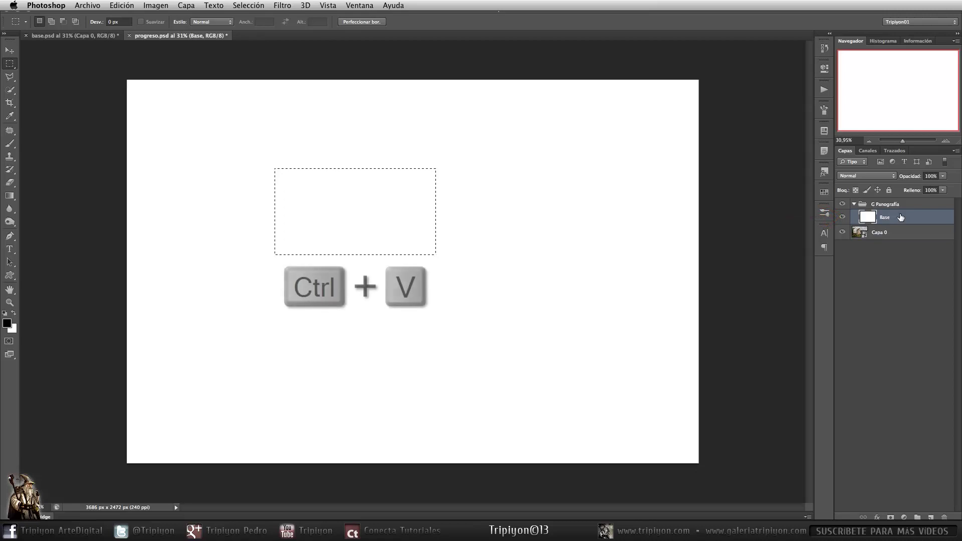
{"action": "key", "text": "ctrl+v"}
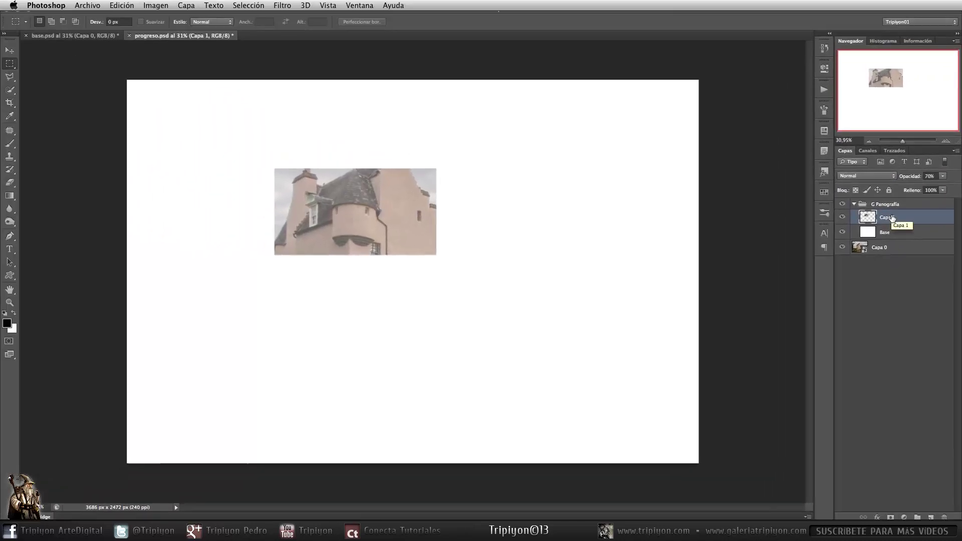
Copy a rectangle below-right of the tower and paste it above Capa 1 as Capa 2 at 70% opacity
{"action": "left_click", "coordinate": [381, 234]}
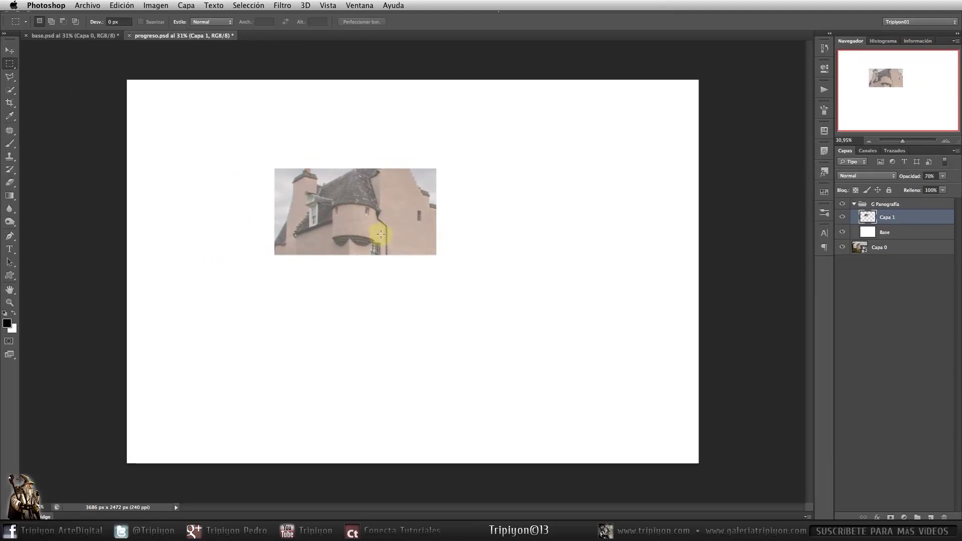
{"action": "left_click_drag", "start_coordinate": [381, 234], "coordinate": [540, 320]}
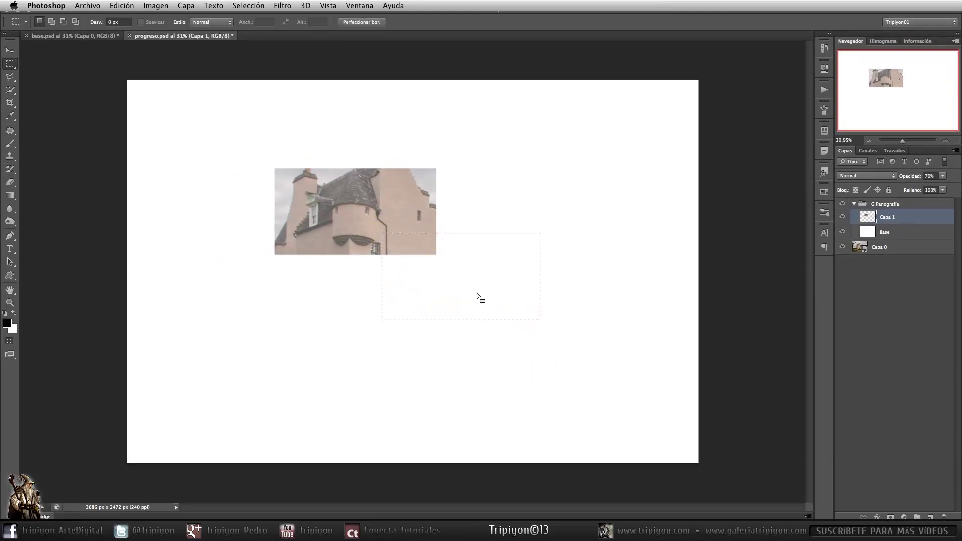
{"action": "left_click", "coordinate": [900, 248]}
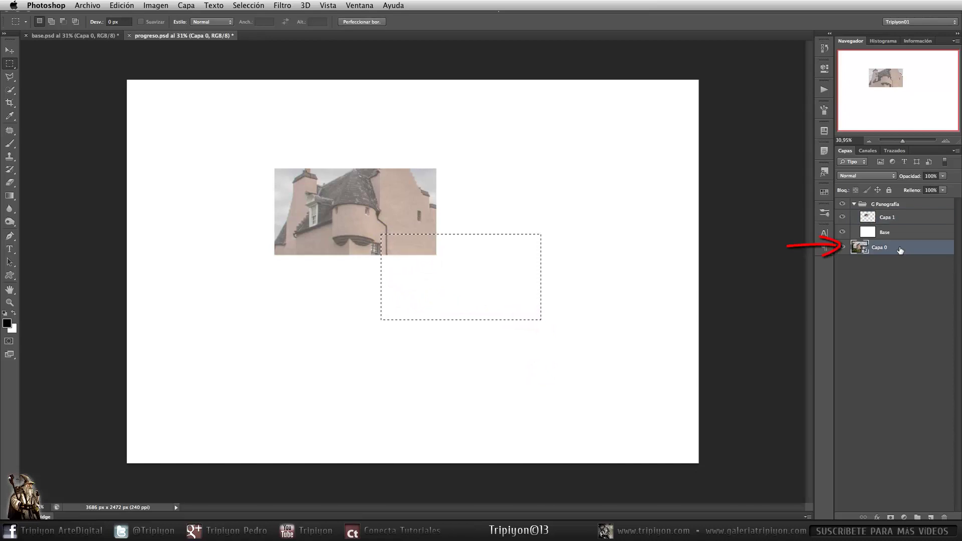
{"action": "key", "text": "ctrl+c"}
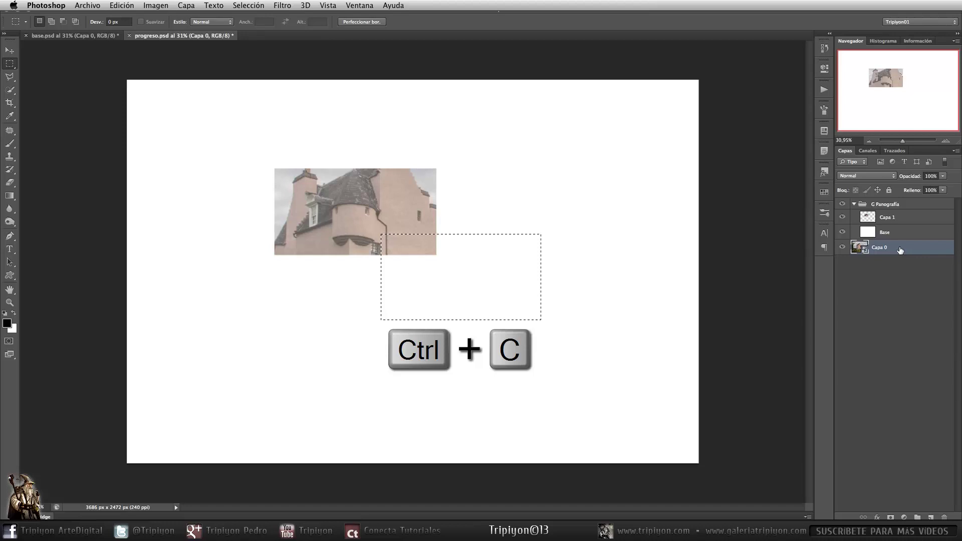
{"action": "left_click", "coordinate": [902, 218]}
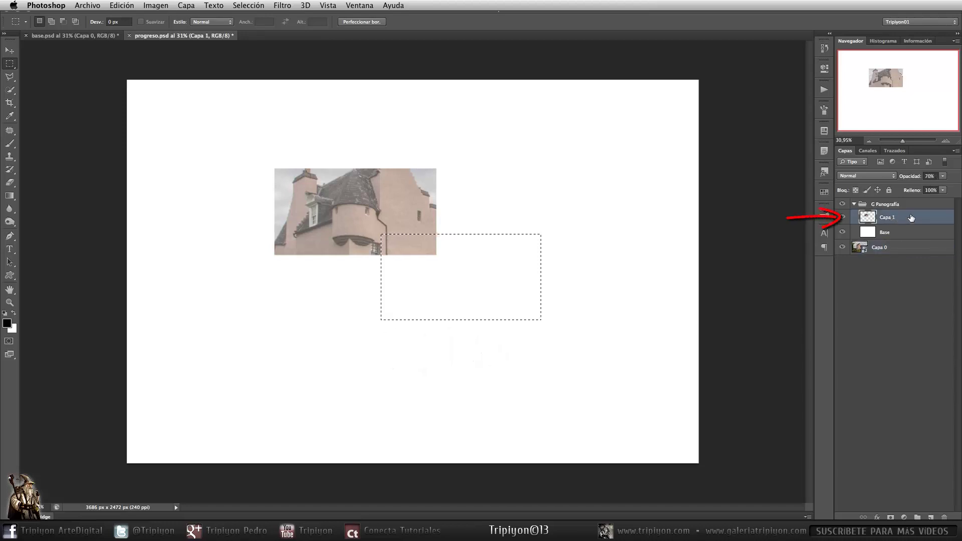
{"action": "key", "text": "ctrl+v"}
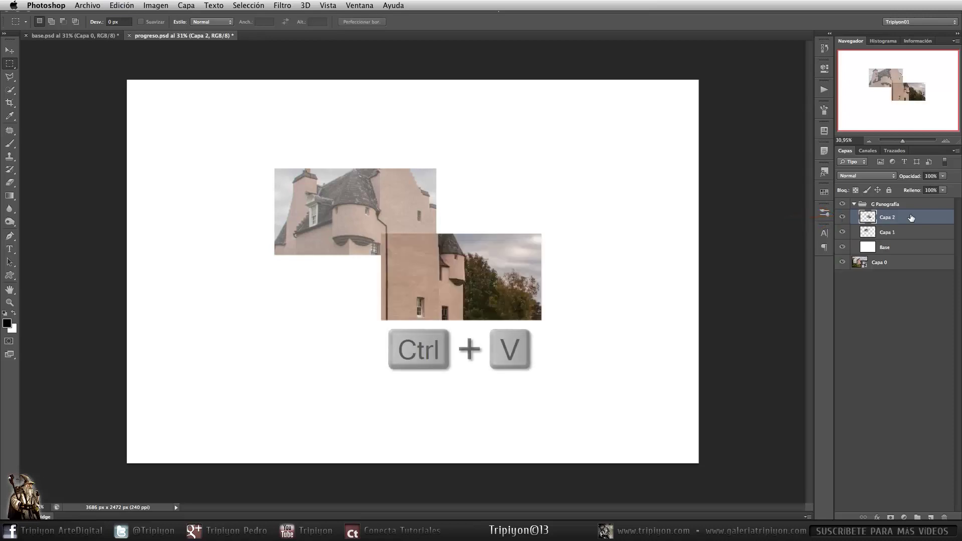
{"action": "left_click", "coordinate": [122, 5]}
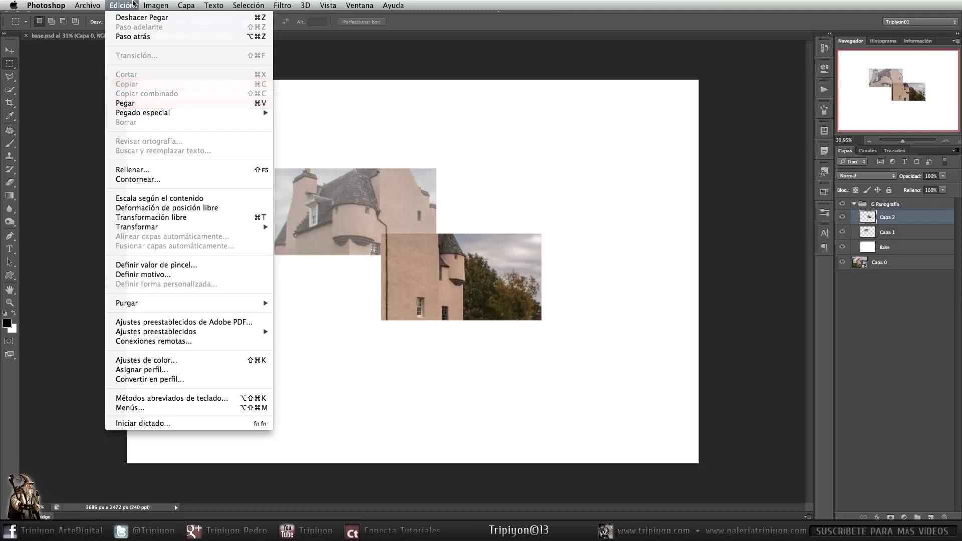
{"action": "left_click", "coordinate": [133, 5]}
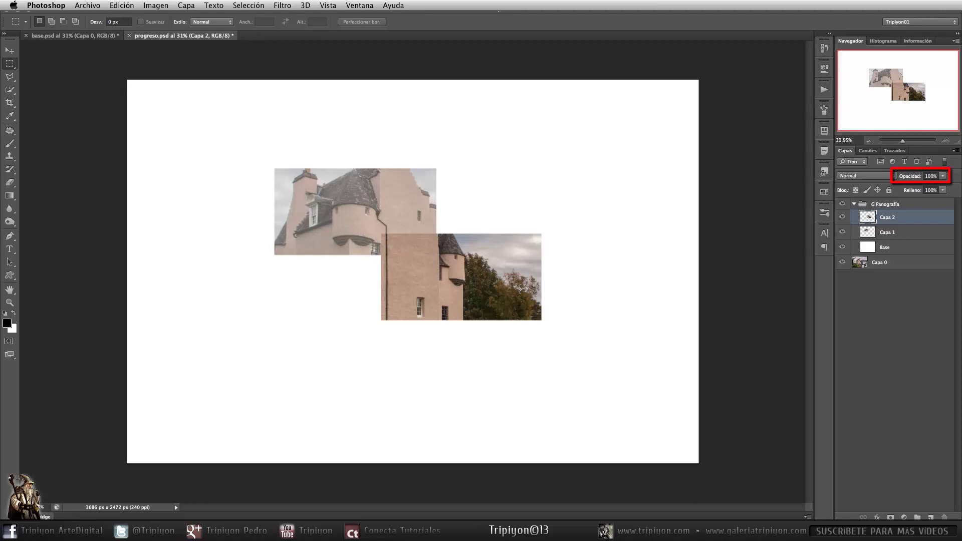
{"action": "key", "text": "7"}
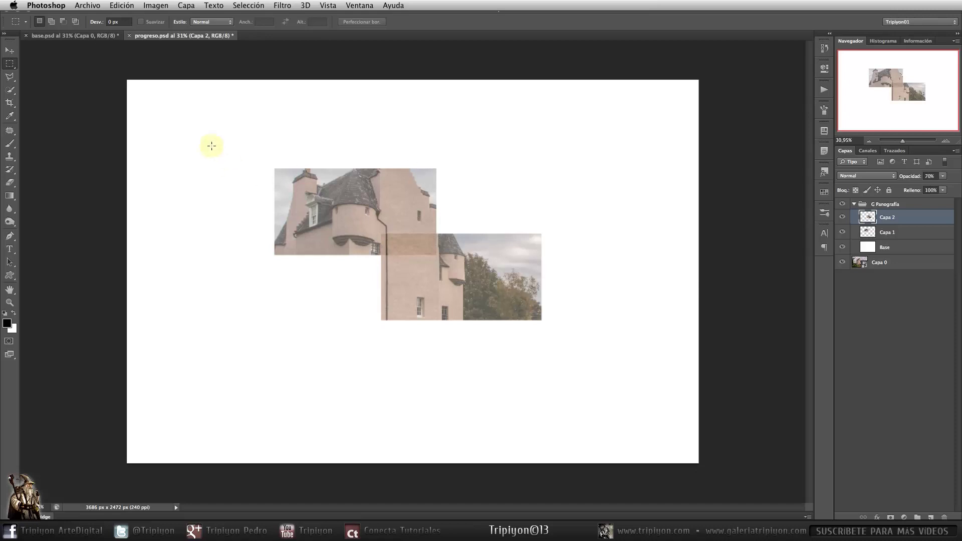
Draw a rectangular selection at the collage's upper left and rotate it by -30.6°
{"action": "left_click_drag", "start_coordinate": [193, 144], "coordinate": [345, 252]}
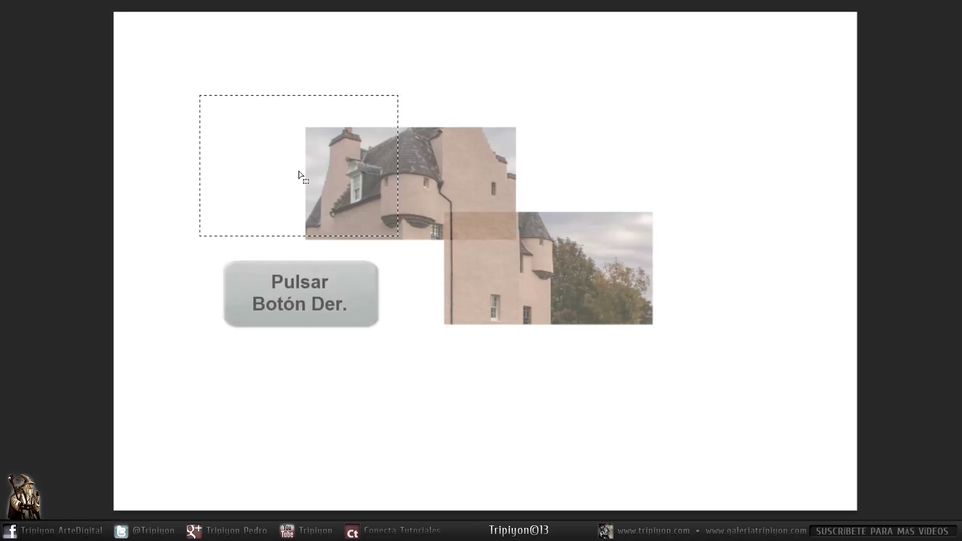
{"action": "right_click", "coordinate": [299, 172]}
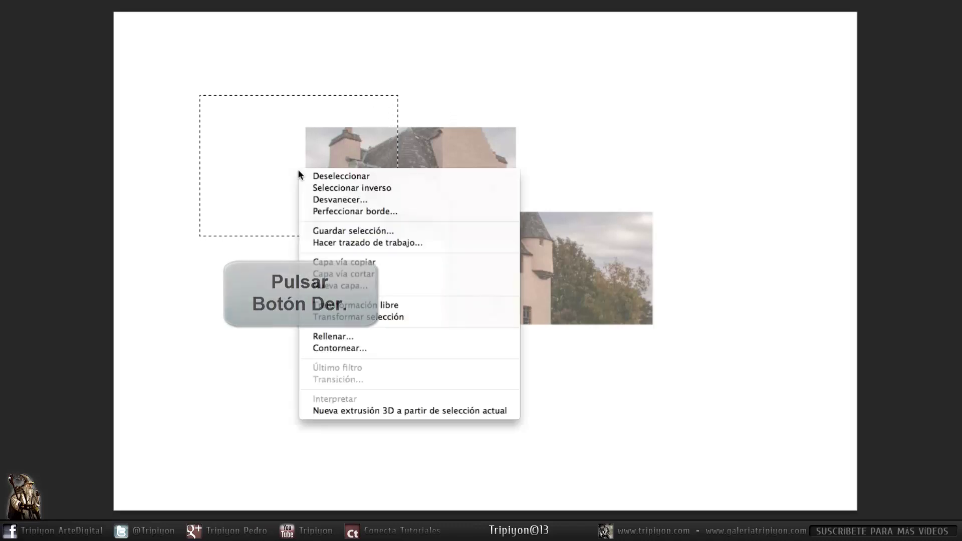
{"action": "left_click", "coordinate": [333, 320]}
{"action": "left_click_drag", "start_coordinate": [370, 305], "coordinate": [443, 266]}
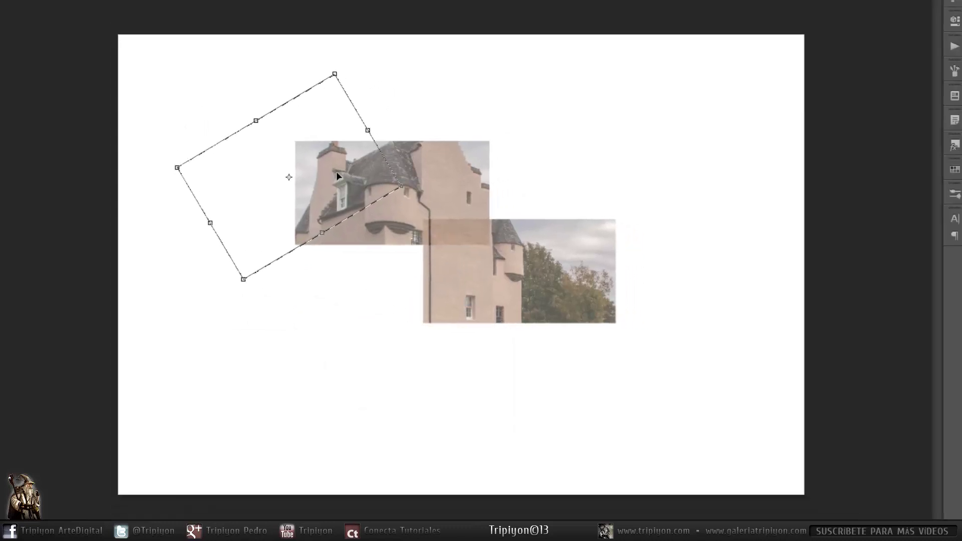
{"action": "key", "text": "Return"}
Copy the photo inside the rotated selection from Capa 0 and paste it above Capa 2 as Capa 3
{"action": "left_click", "coordinate": [915, 266]}
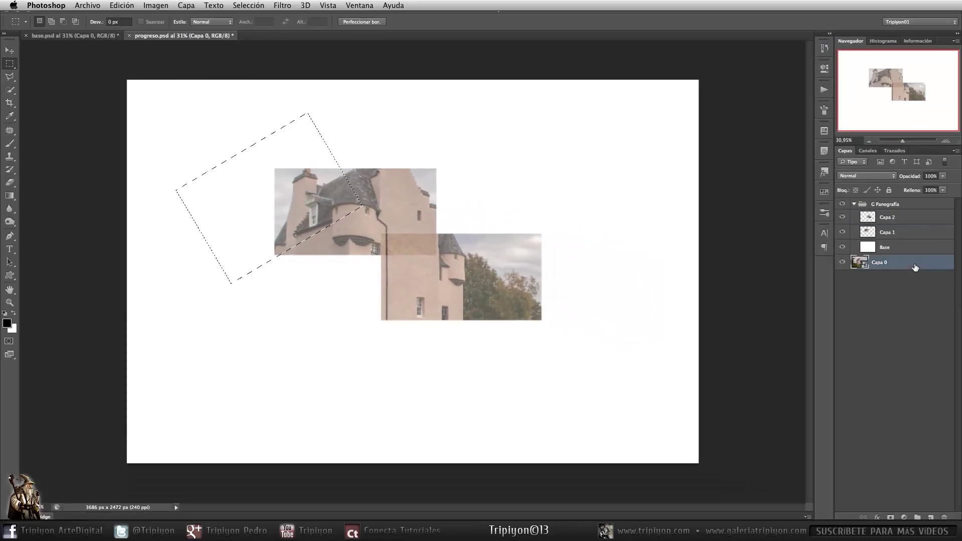
{"action": "key", "text": "ctrl+c"}
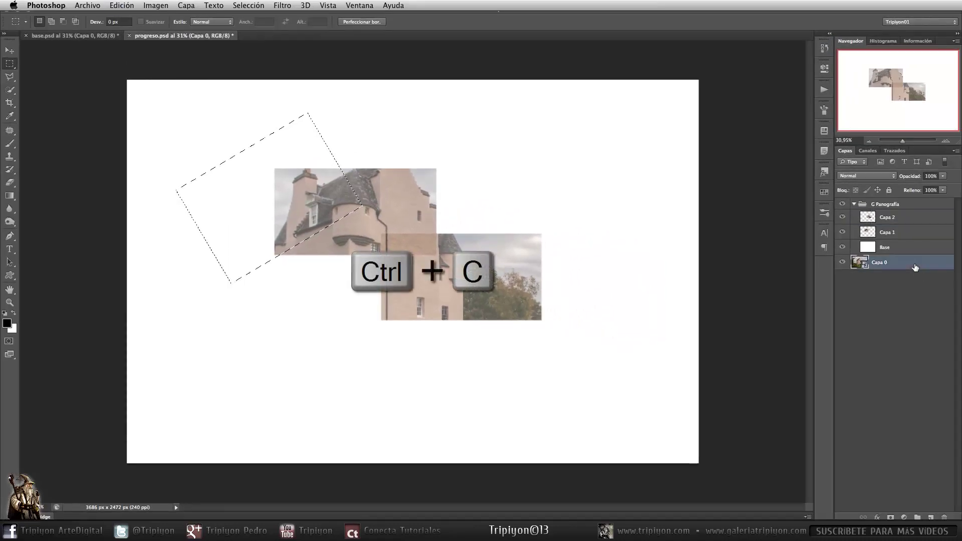
{"action": "left_click", "coordinate": [909, 218]}
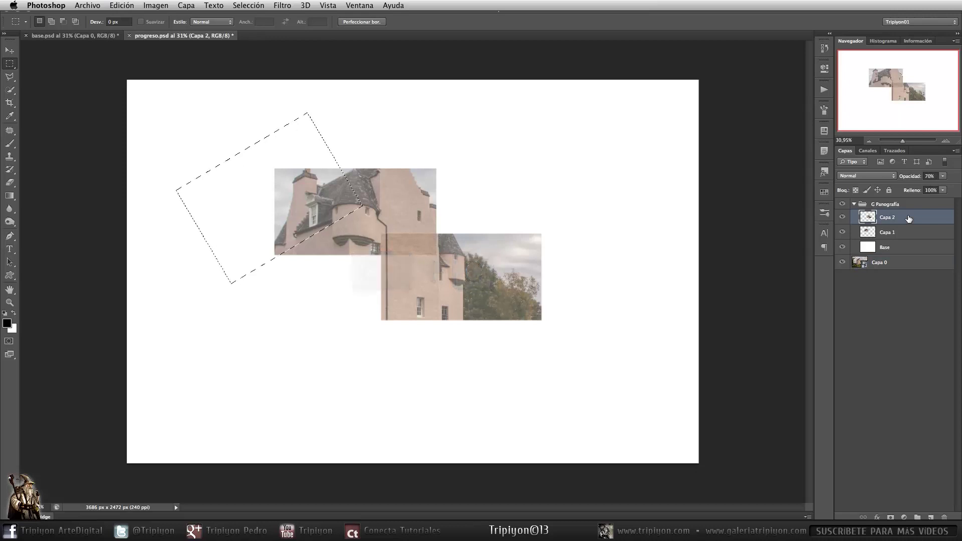
{"action": "key", "text": "ctrl+v"}
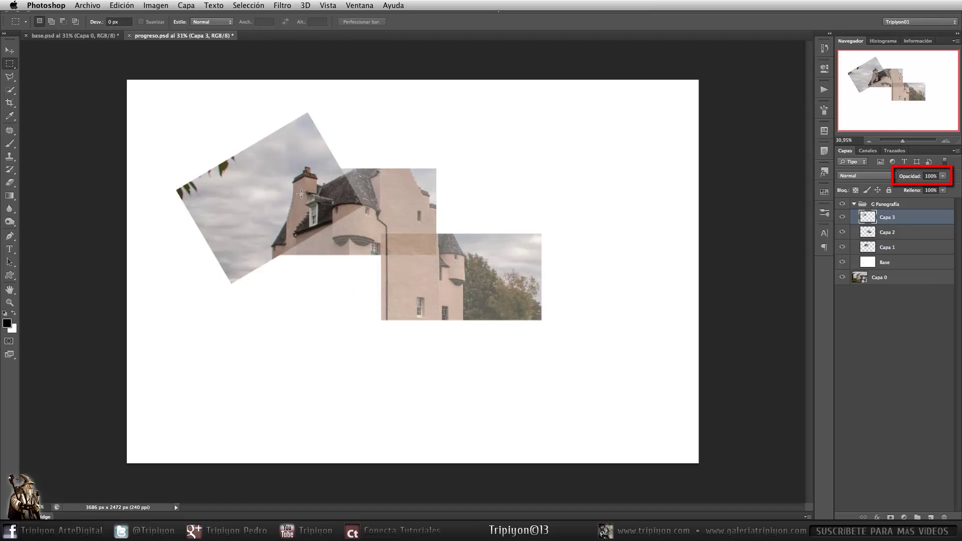
Try Capa 3 at 60%, 30% and 100% opacity, settling on 60%
{"action": "key", "text": "6"}
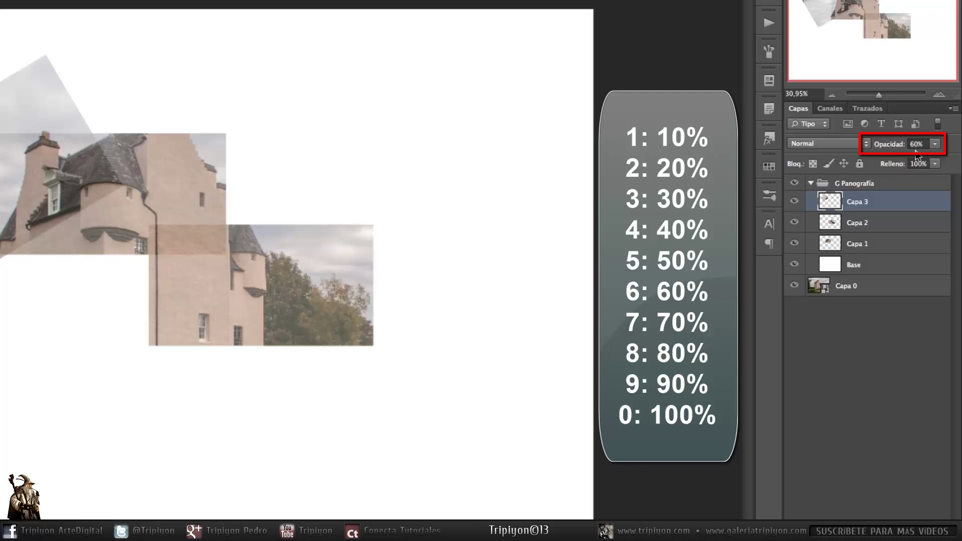
{"action": "key", "text": "3"}
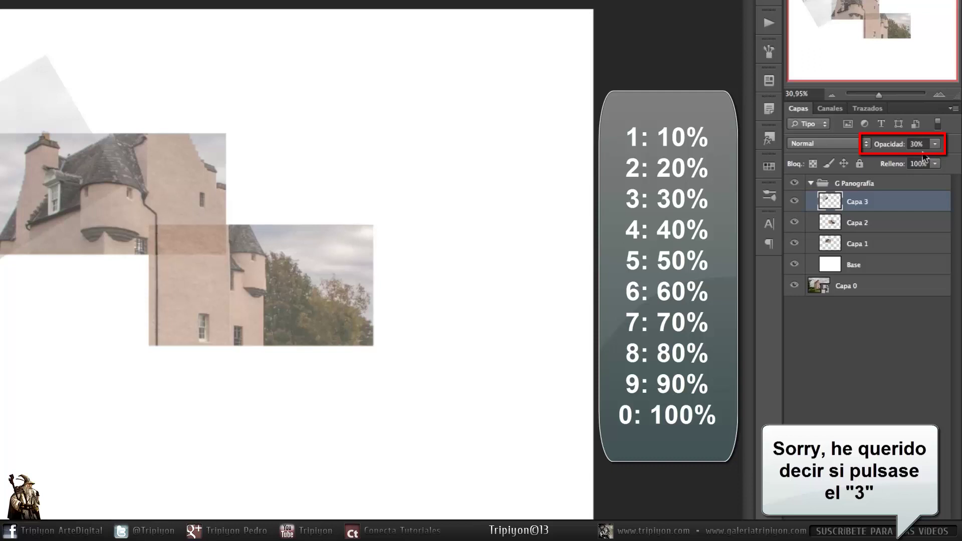
{"action": "key", "text": "0"}
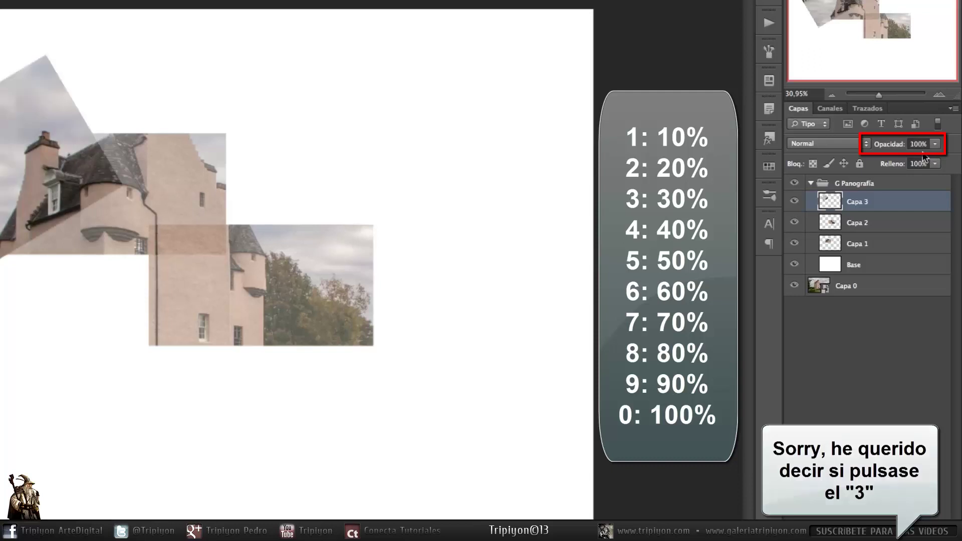
{"action": "key", "text": "6"}
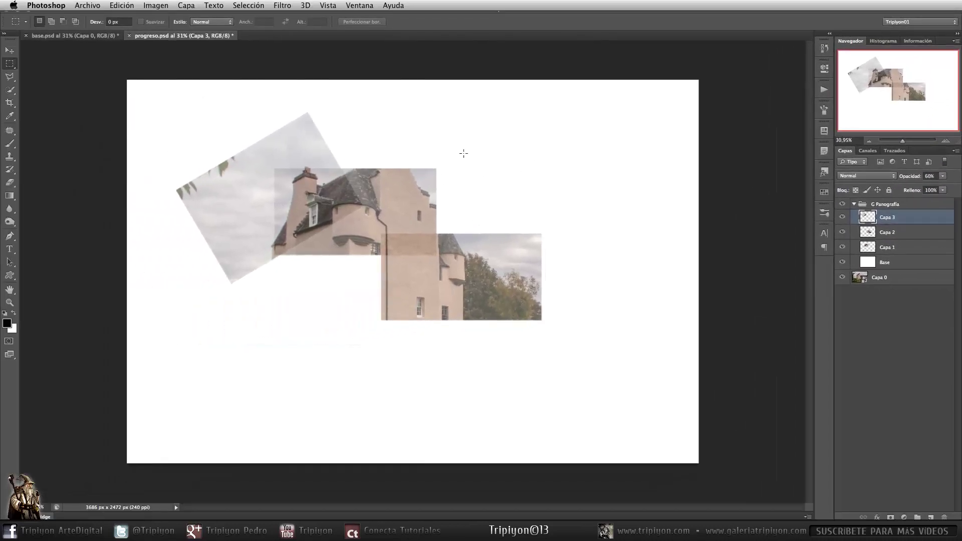
Copy a tall rectangle over the lower-right fragment from Capa 0 and paste it as Capa 4 at 70% opacity
{"action": "left_click", "coordinate": [423, 152]}
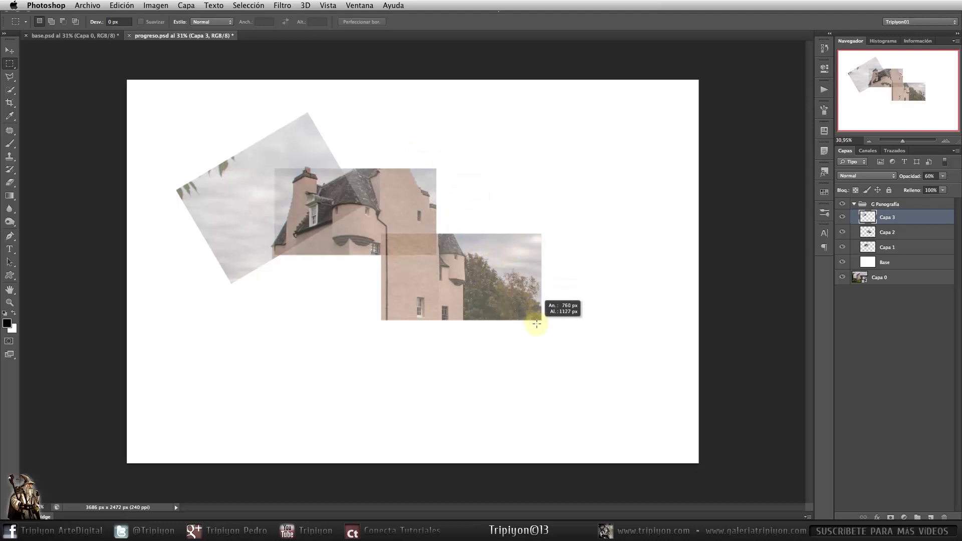
{"action": "left_click_drag", "start_coordinate": [423, 152], "coordinate": [548, 326]}
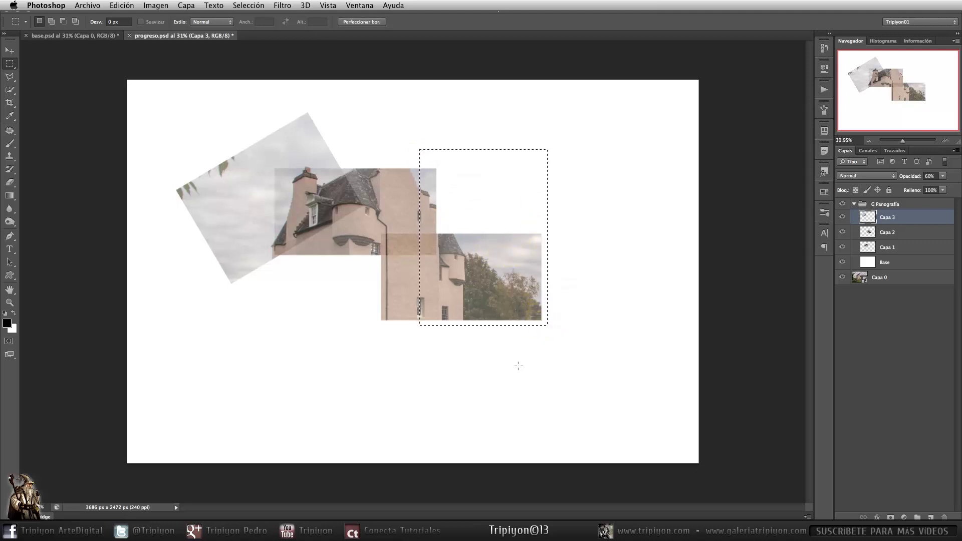
{"action": "left_click", "coordinate": [948, 280]}
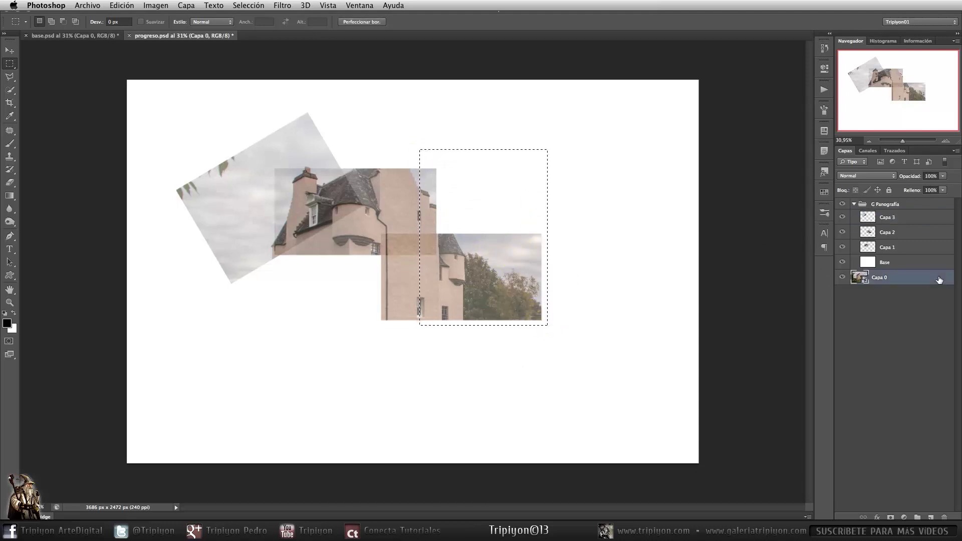
{"action": "key", "text": "ctrl+c"}
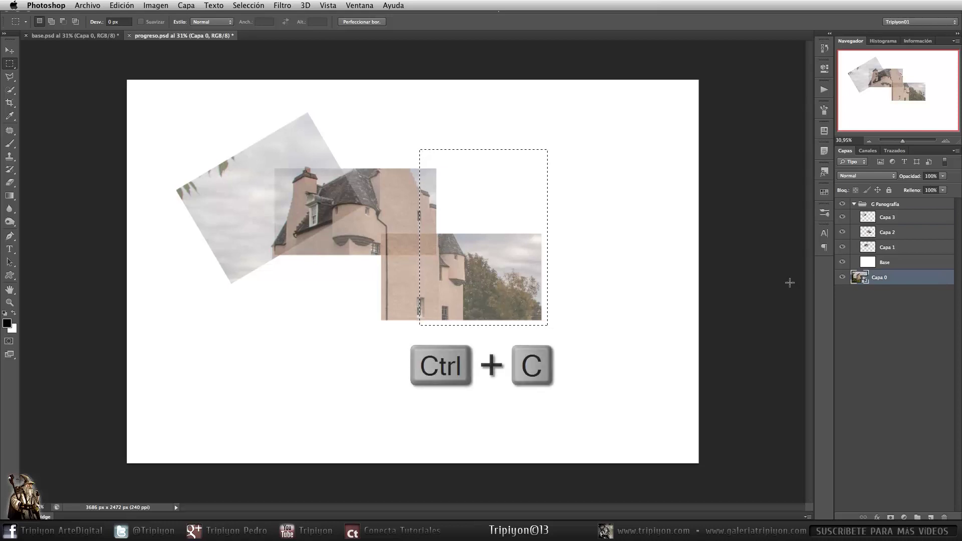
{"action": "left_click", "coordinate": [900, 218]}
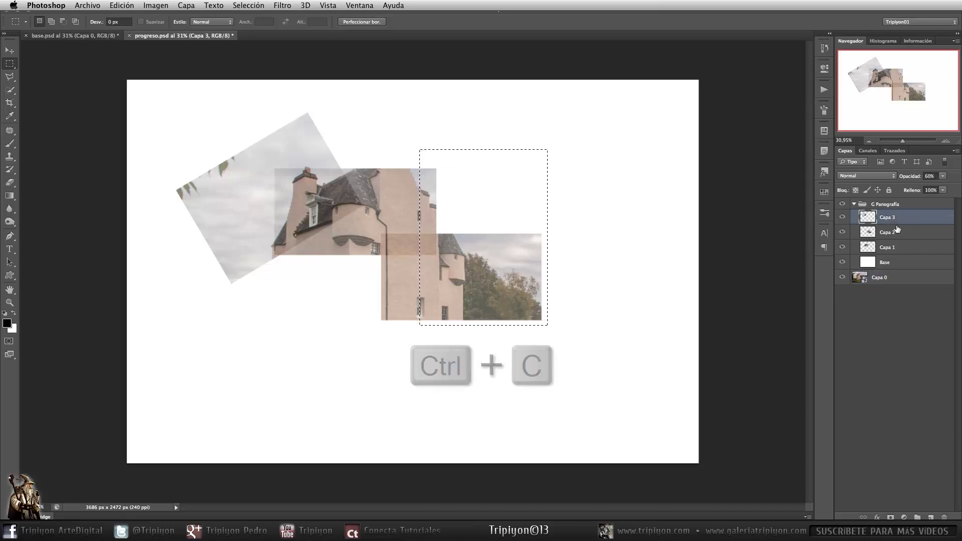
{"action": "key", "text": "ctrl+v"}
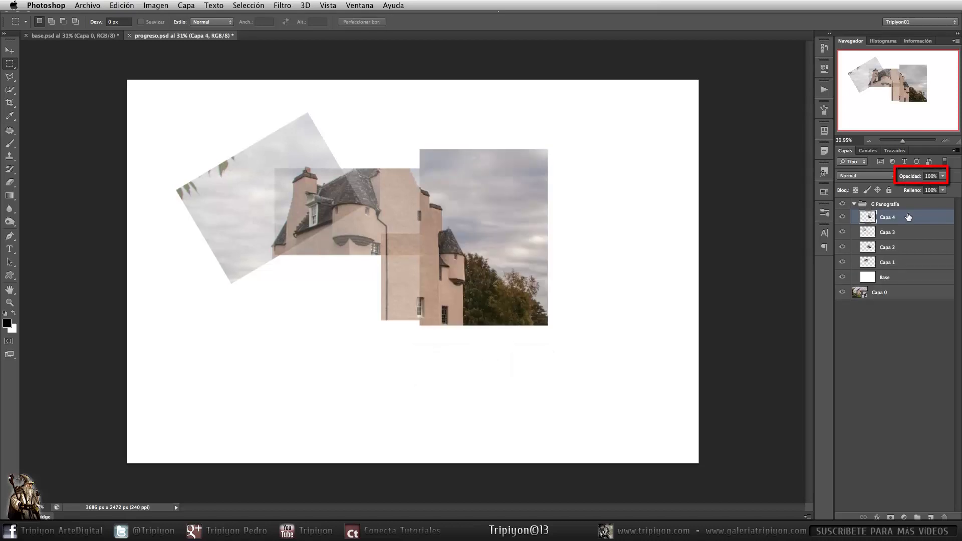
{"action": "key", "text": "7"}
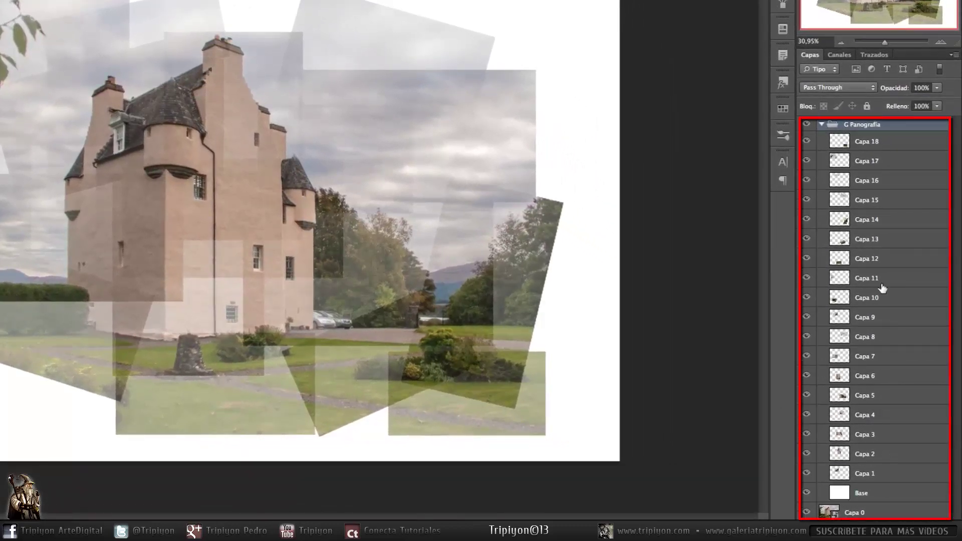
Check the opacities of Capa 18, 17 and 16, then collapse the G Panografía group
{"action": "left_click", "coordinate": [894, 143]}
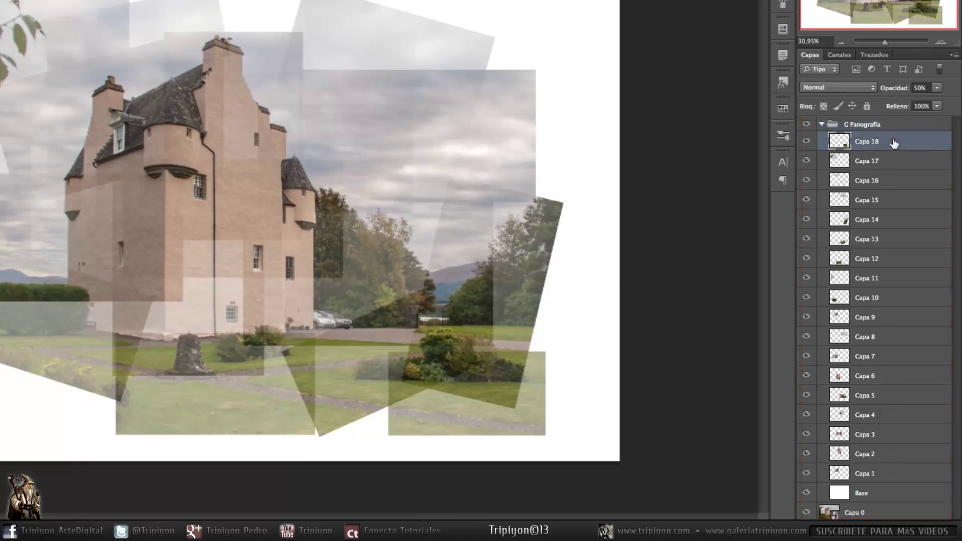
{"action": "left_click", "coordinate": [891, 161]}
{"action": "left_click", "coordinate": [894, 188]}
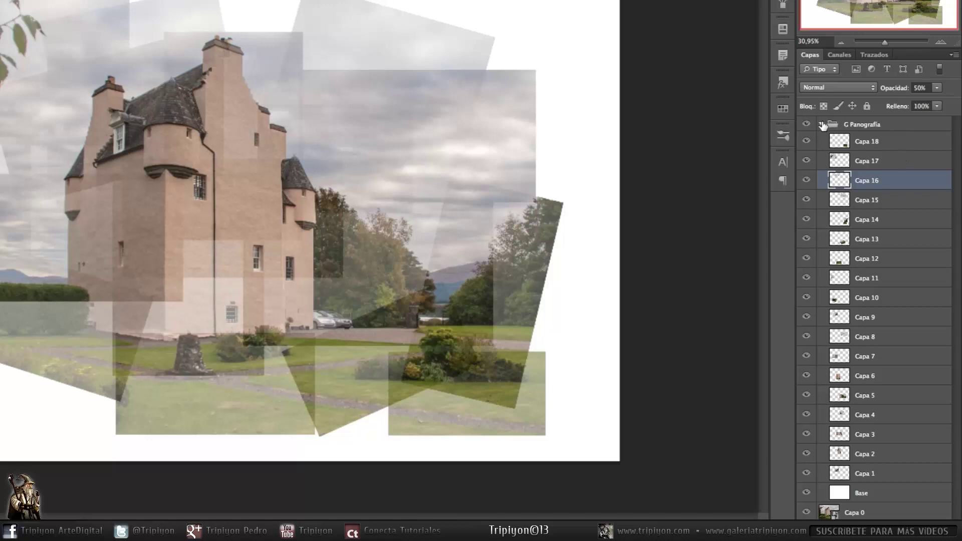
{"action": "left_click", "coordinate": [822, 124]}
{"action": "left_click", "coordinate": [872, 130]}
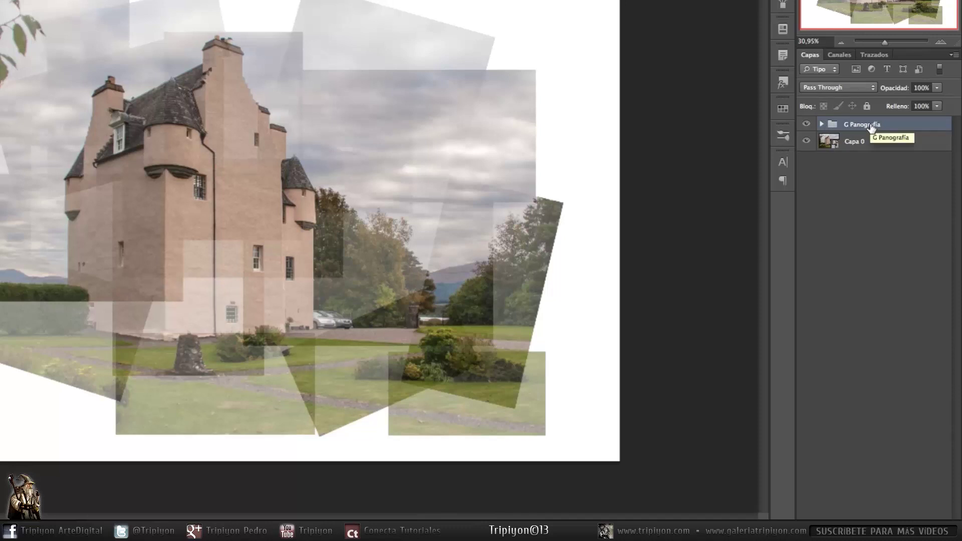
Stamp all visible layers into a new top layer named 'combinada'
{"action": "key", "text": "ctrl+shift+alt+e"}
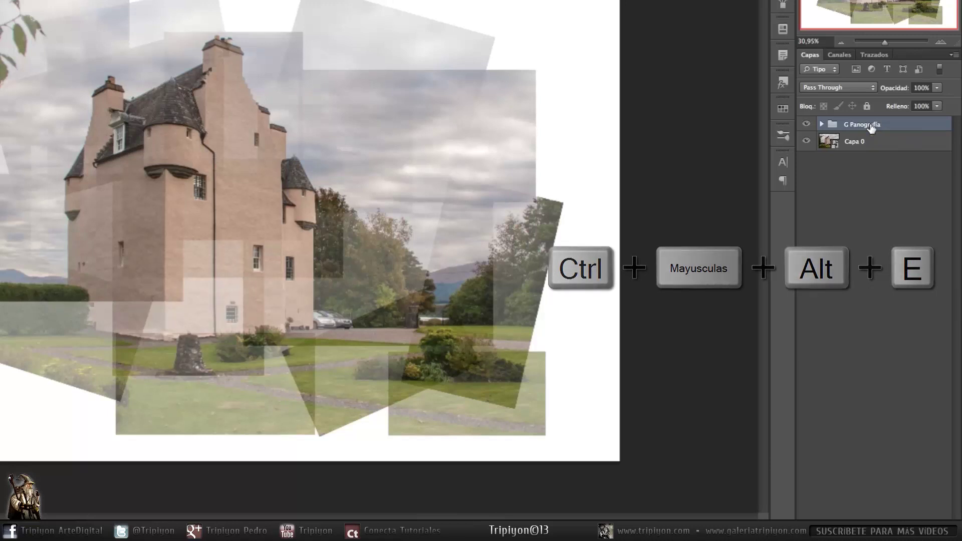
{"action": "double_click", "coordinate": [857, 126]}
{"action": "type", "text": "combinada"}
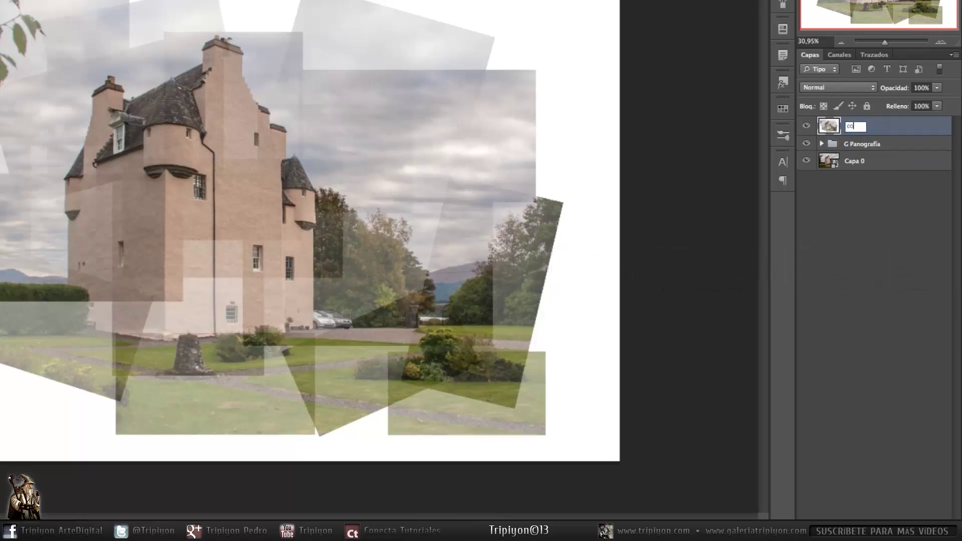
{"action": "key", "text": "Return"}
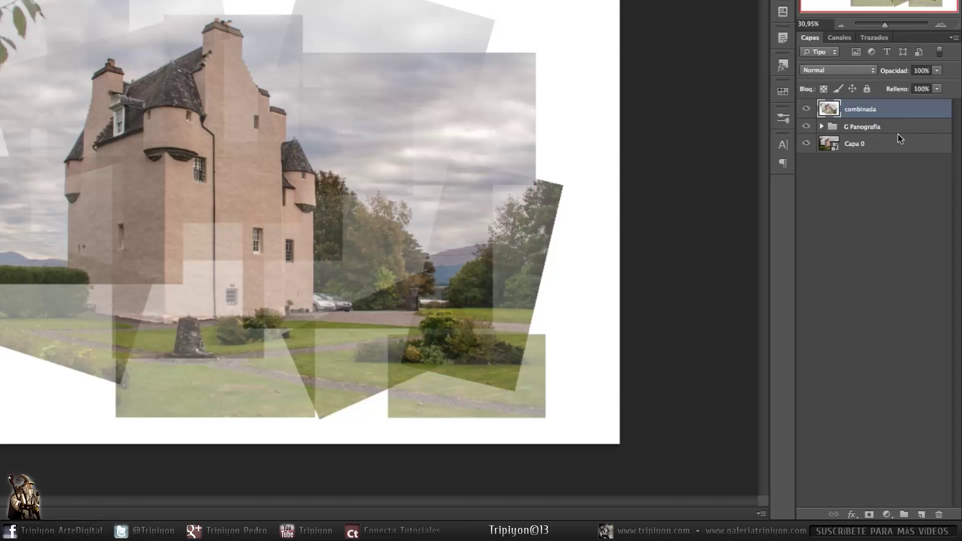
{"action": "left_click", "coordinate": [887, 514]}
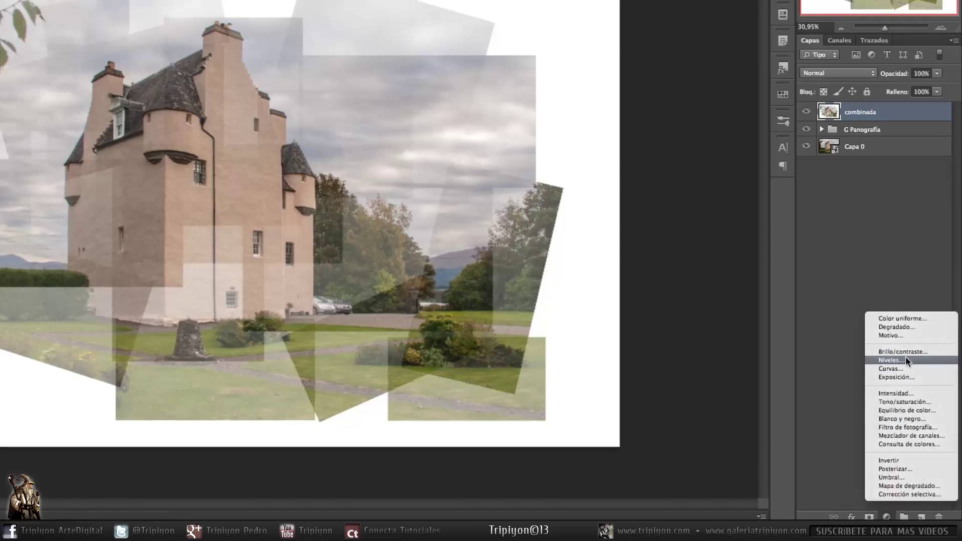
Add a Levels adjustment layer above combinada and raise its black input level to 12
{"action": "left_click", "coordinate": [906, 357]}
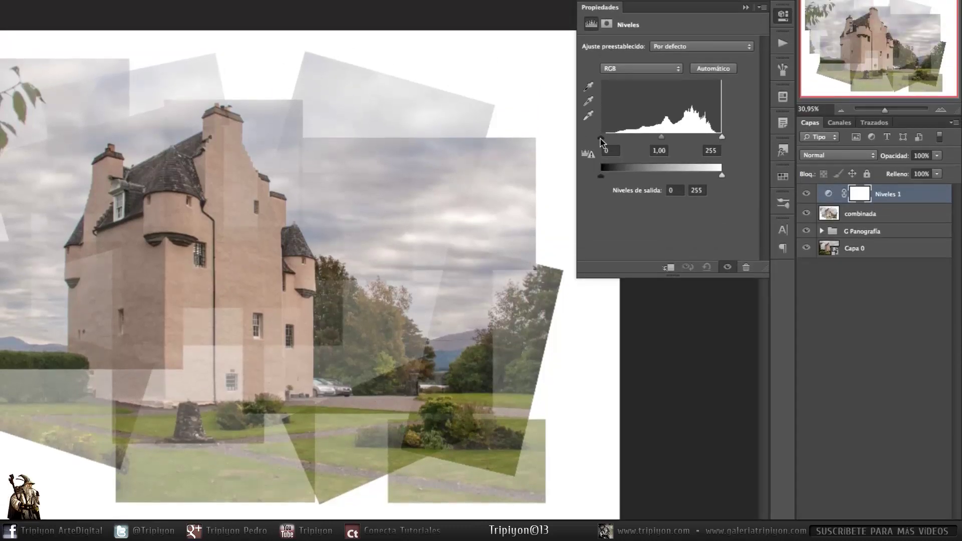
{"action": "left_click_drag", "start_coordinate": [602, 138], "coordinate": [625, 137]}
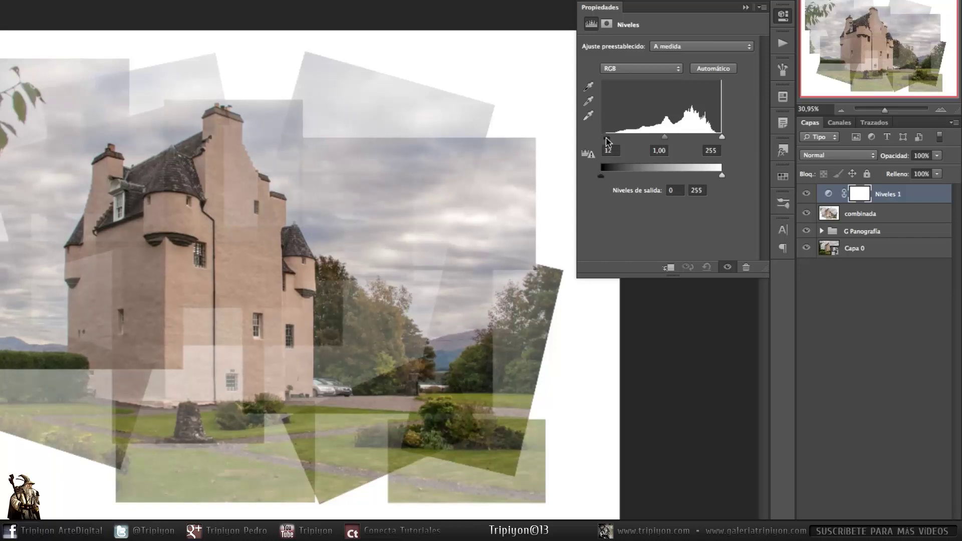